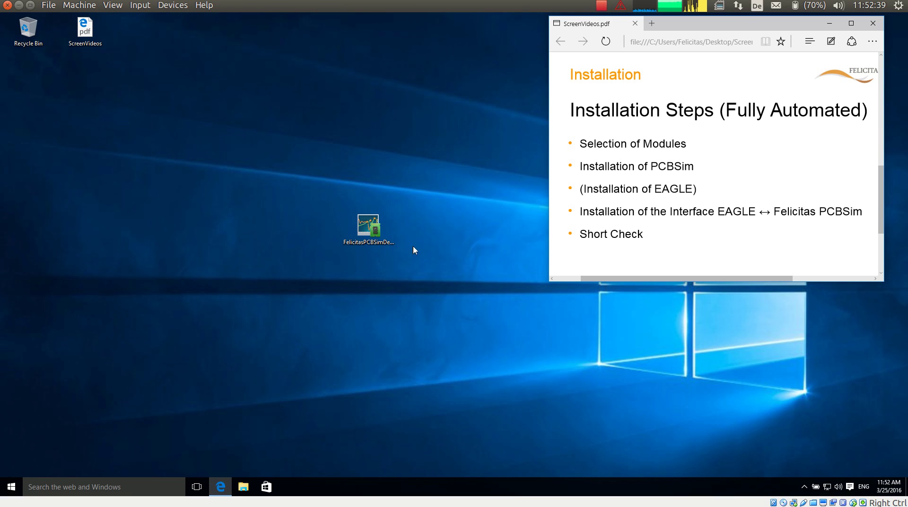
Launch the FelicitasPCBSimDemo package, allow it to make changes, and accept the PCBSim licence agreement.
double_click(367, 229)
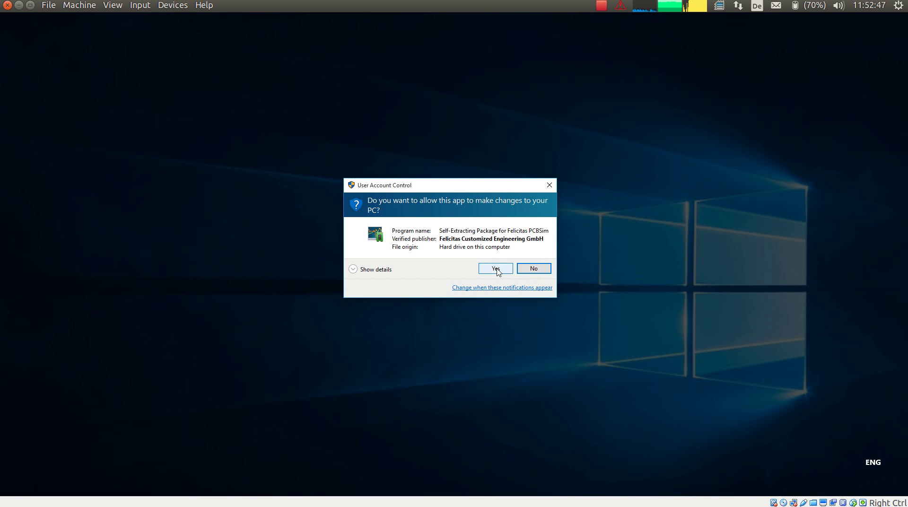
click(496, 268)
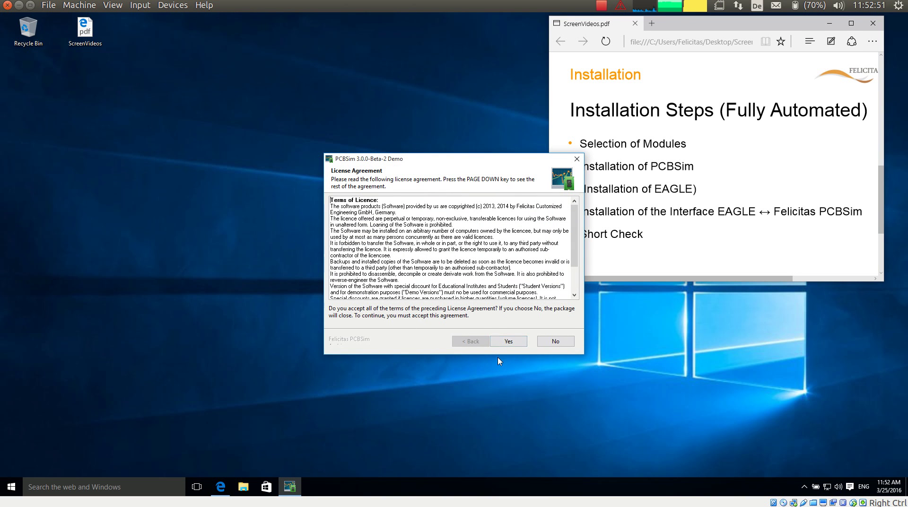
click(510, 341)
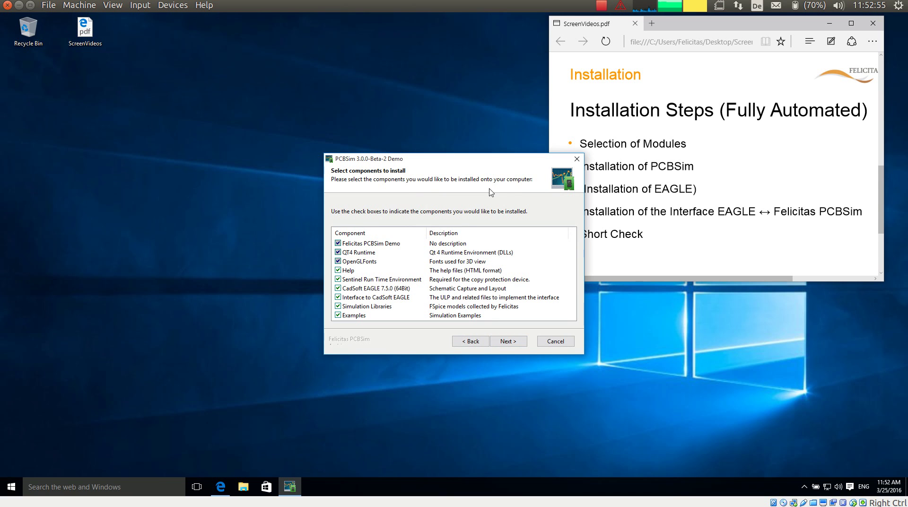
Move the installer window up-left and re-tick CadSoft EAGLE 7.5.0 (64Bit) so all nine components stay selected.
drag(483, 160, 410, 81)
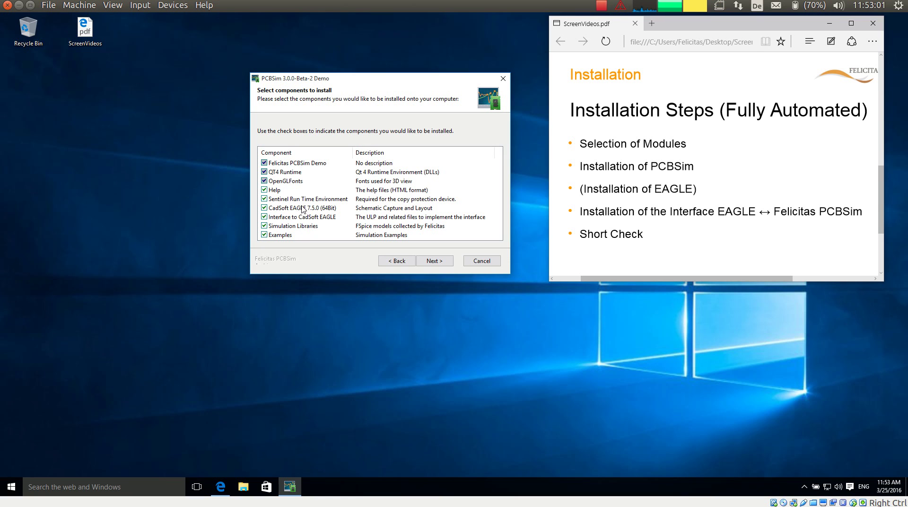
click(303, 209)
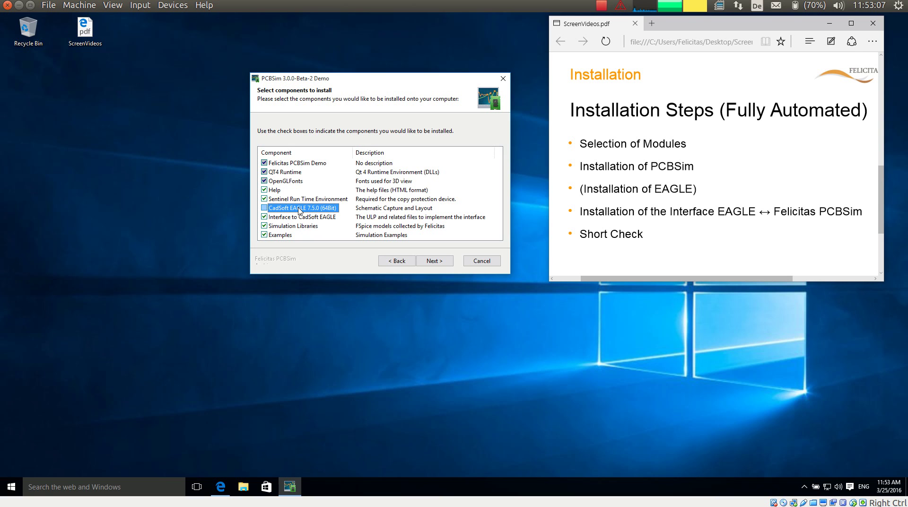
click(264, 208)
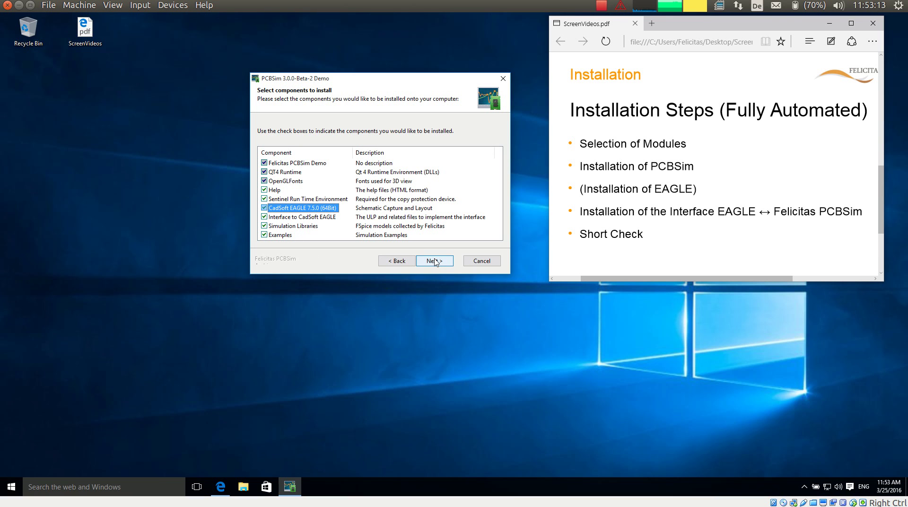
Keep C:\Program Files\PCBSim-3.0.0 and the Felicitas PCBSim Start Menu folder, and start unpacking.
click(434, 261)
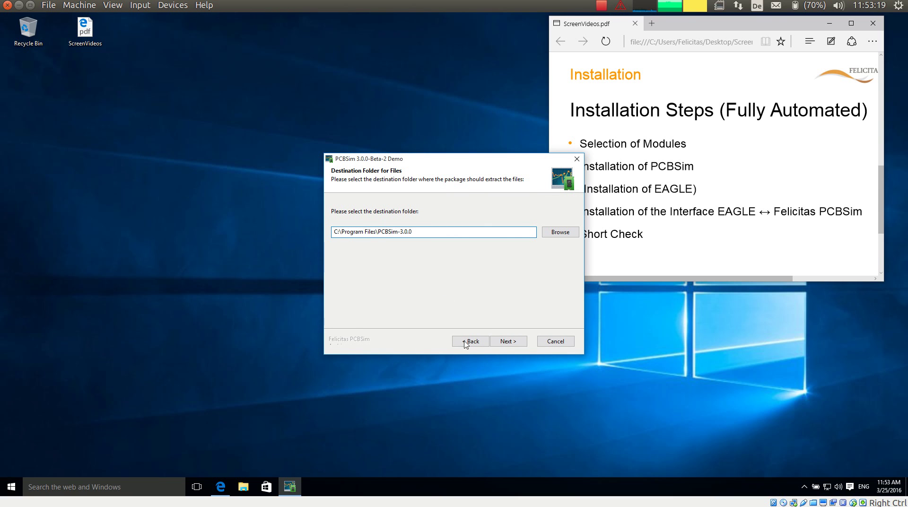
click(512, 343)
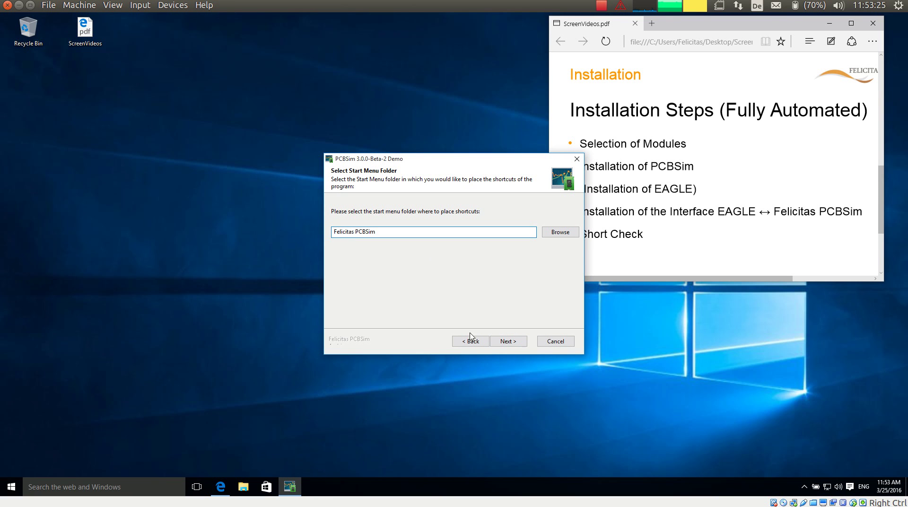
click(508, 341)
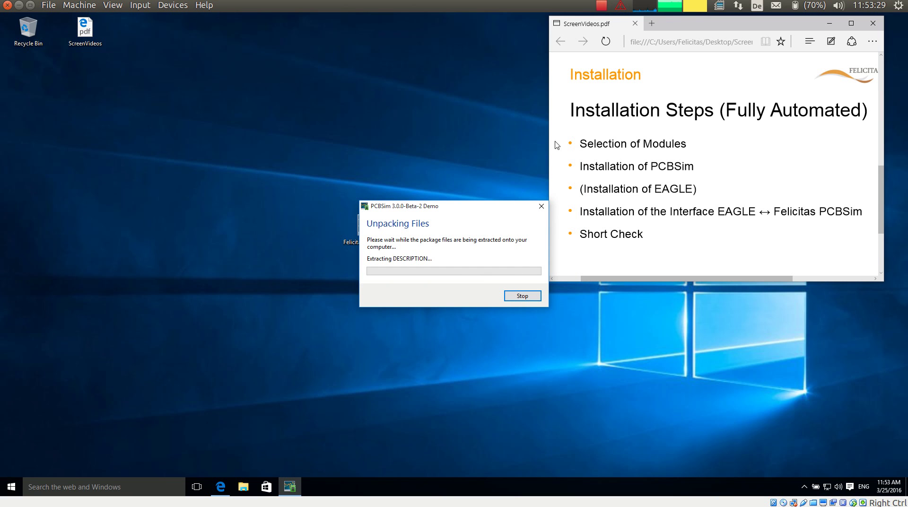
click(602, 7)
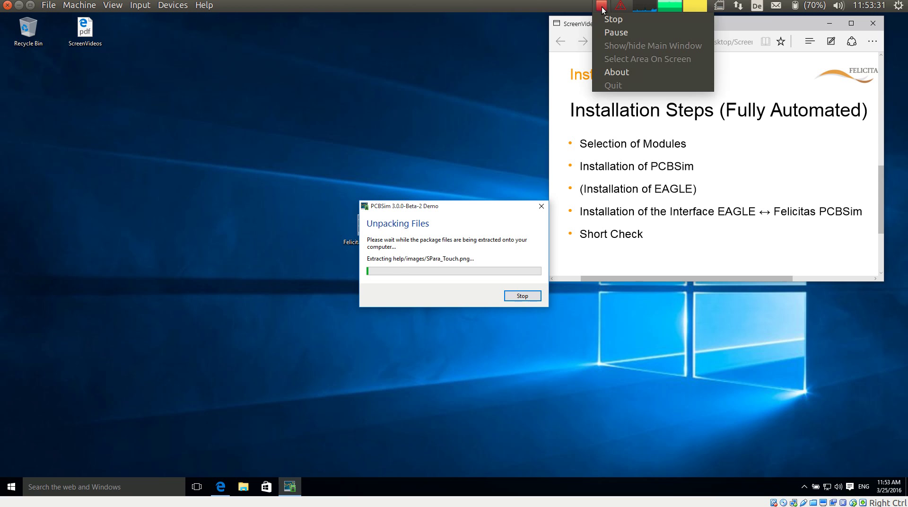
Acknowledge the Sentinel Run-time Environment 'Operation successfully completed' message once unpacking finishes.
click(615, 31)
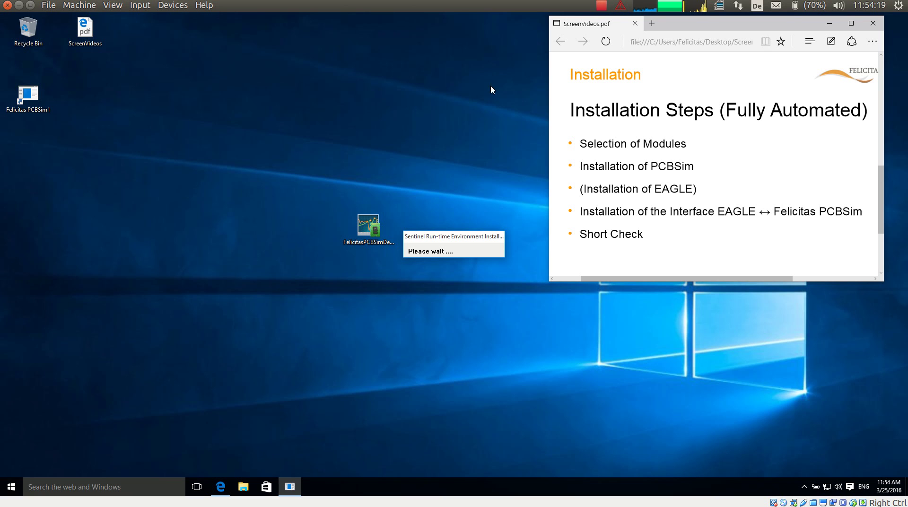
click(601, 6)
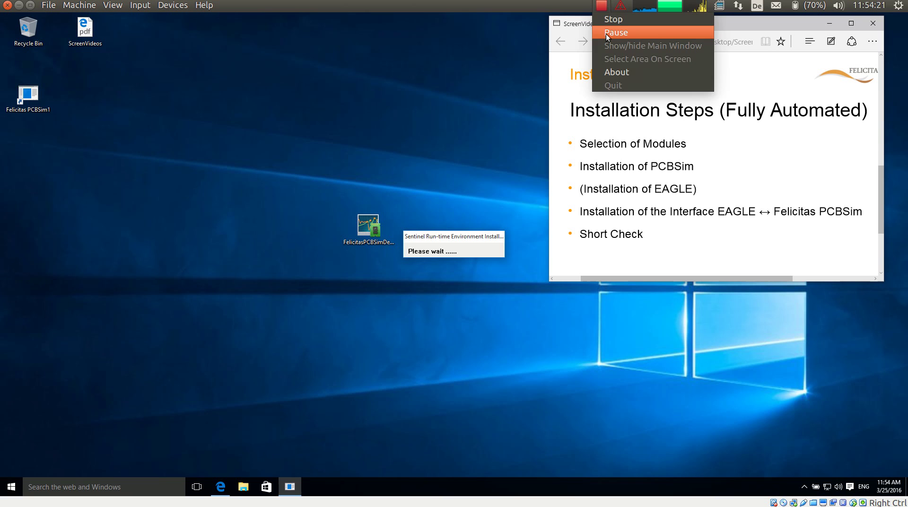
click(606, 33)
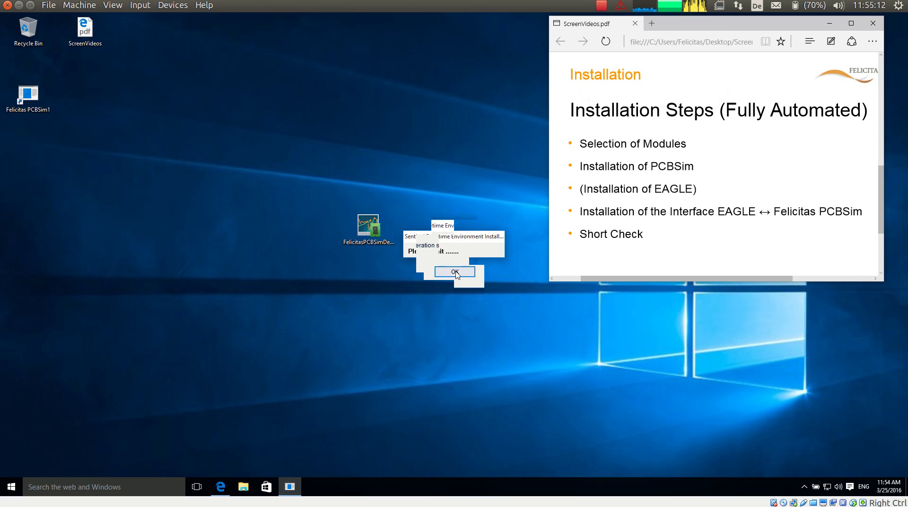
click(454, 272)
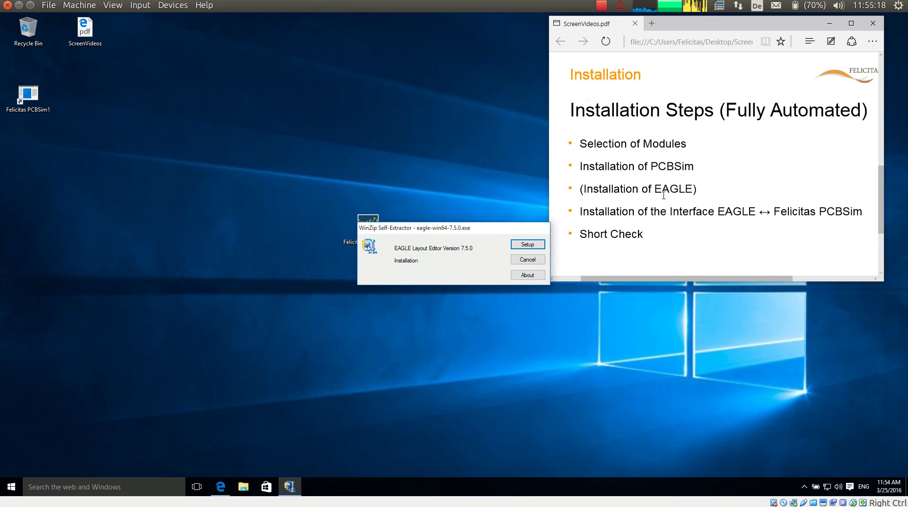
Unpack the EAGLE 7.5.0 setup from the WinZip Self-Extractor.
click(527, 244)
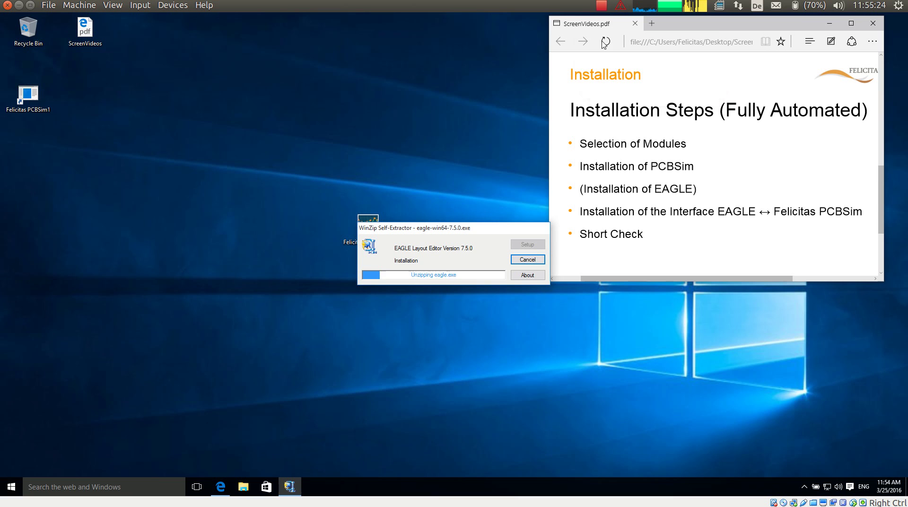
click(603, 7)
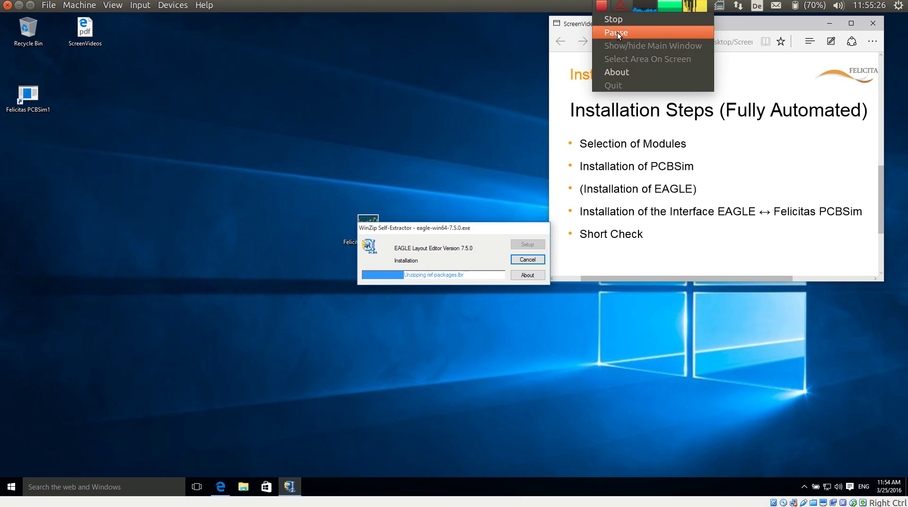
click(617, 32)
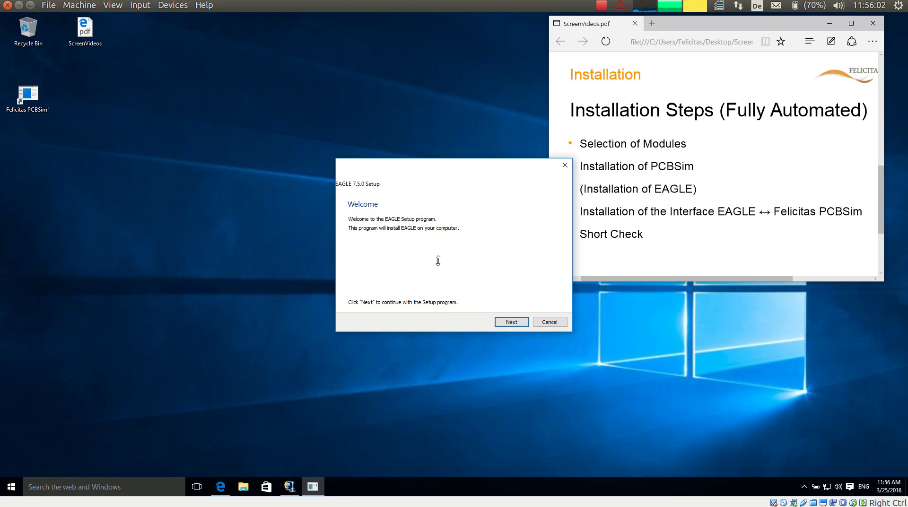
Accept the EAGLE licence and copy its program files into C:\EAGLE-7.5.0.
click(511, 322)
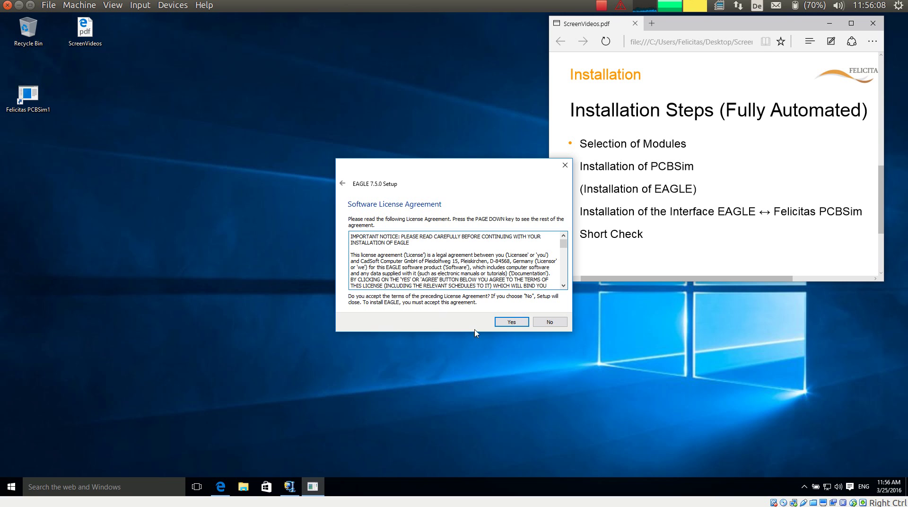
click(510, 323)
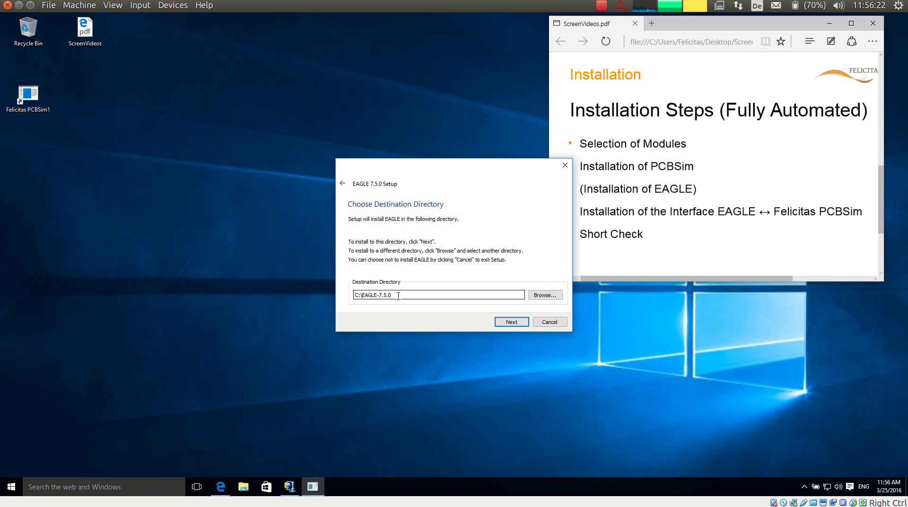
click(509, 324)
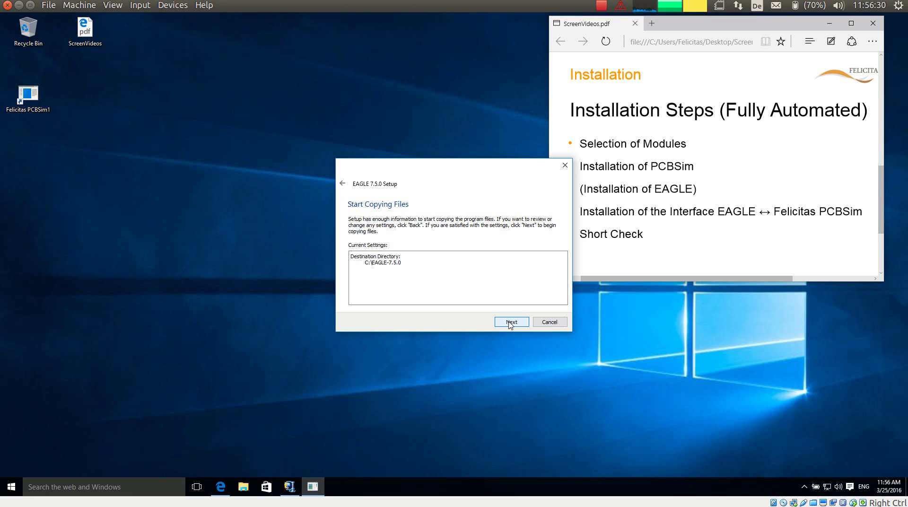
click(509, 322)
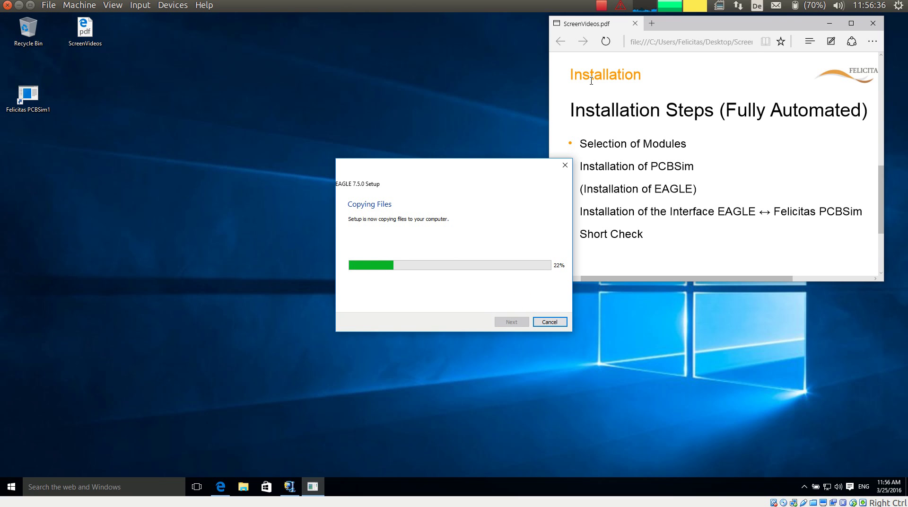
click(605, 6)
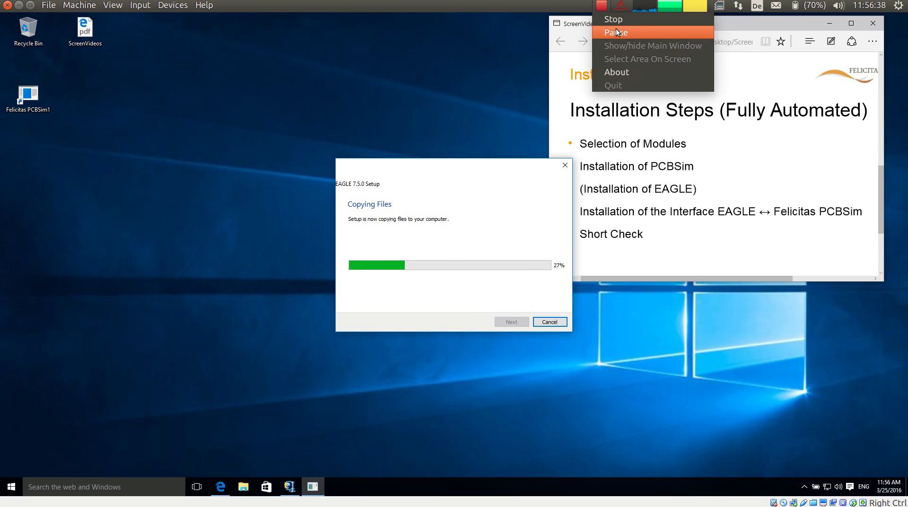
click(616, 30)
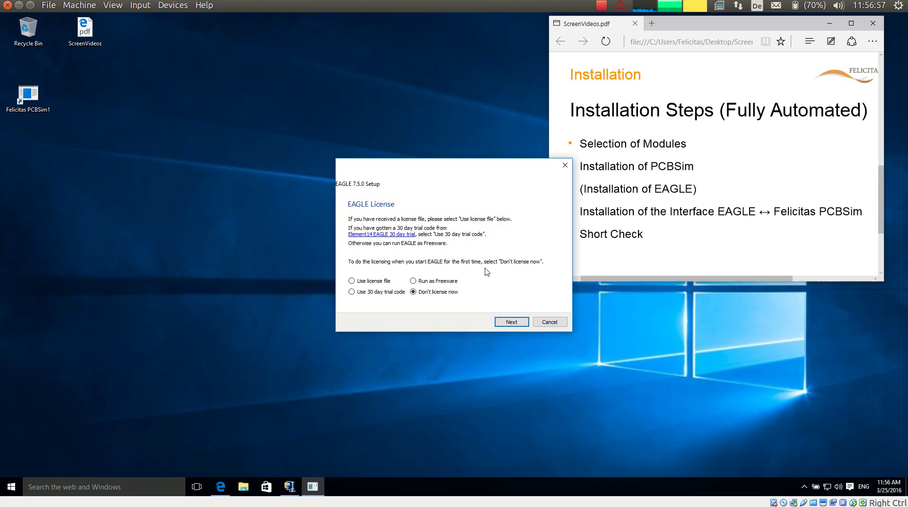
License EAGLE 7.5.0 as 'Run as Freeware' and close the finished setup.
click(413, 281)
click(515, 322)
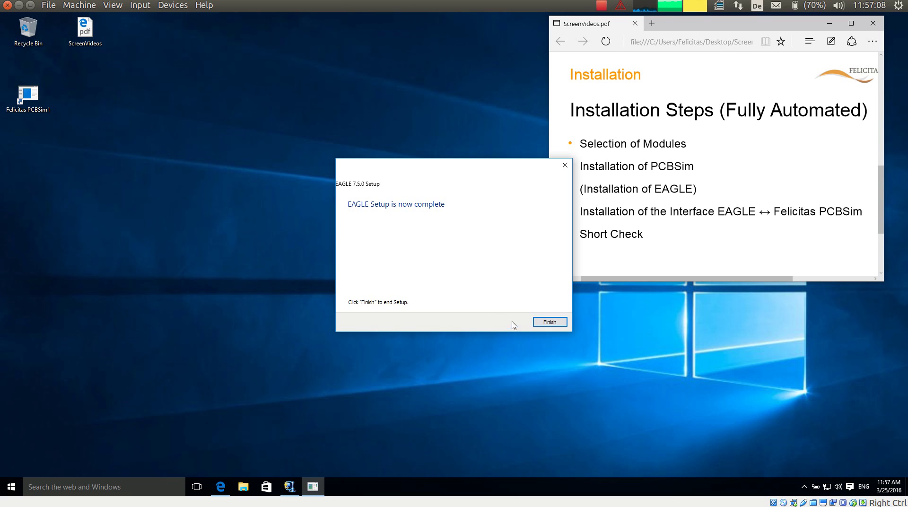
click(546, 323)
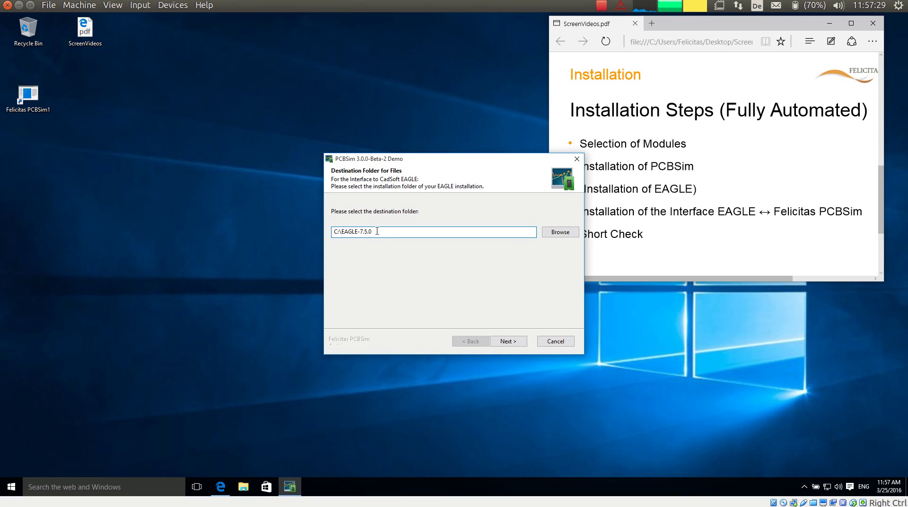
Keep C:\EAGLE-7.5.0 for the interface files, acknowledge the eagle.scr backup notice, and close with the tutorial shown.
click(509, 341)
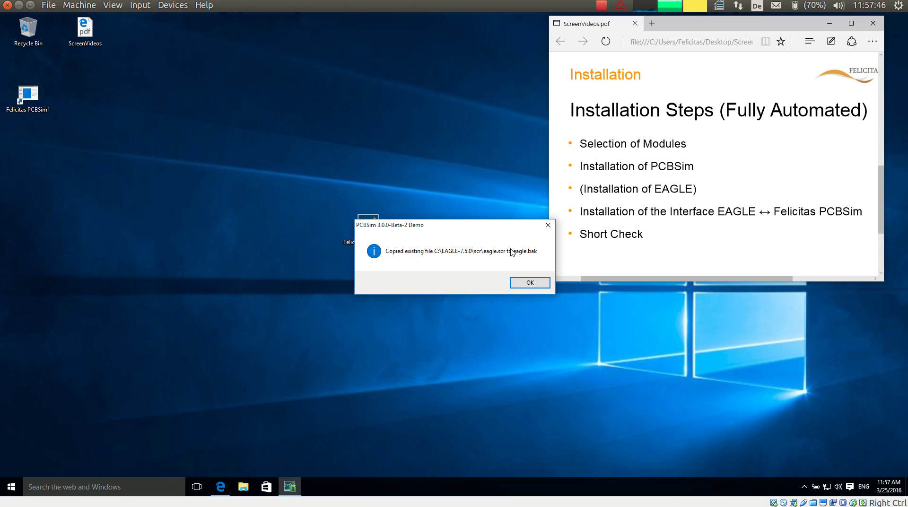
click(530, 283)
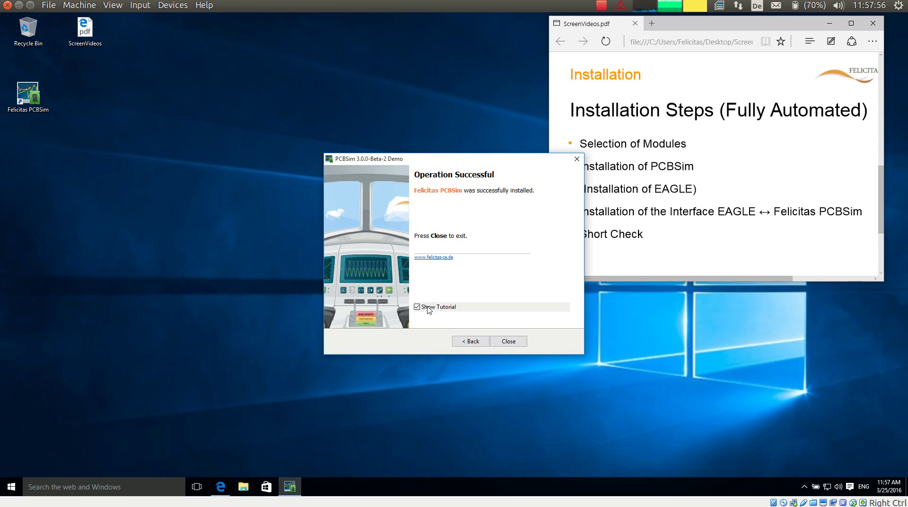
click(513, 341)
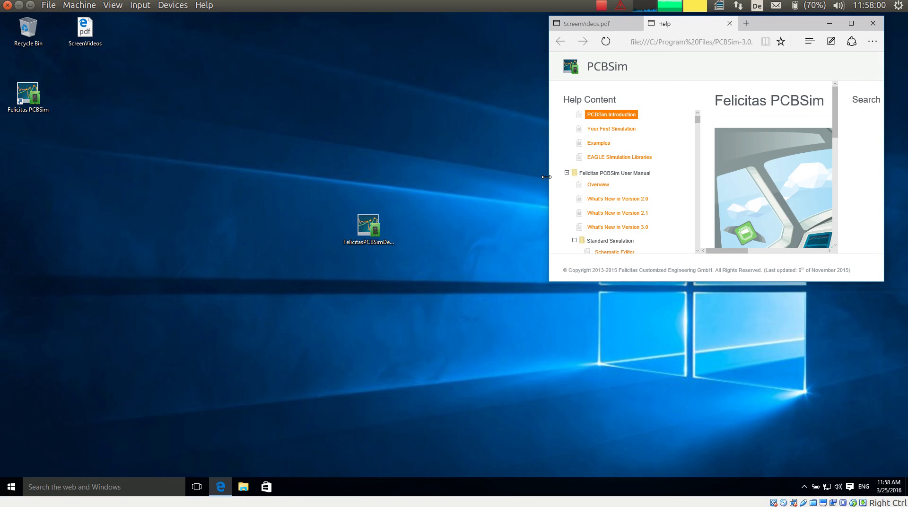
Enlarge the PCBSim Help window, scroll the Help Content list, and close Edge.
drag(547, 177, 157, 199)
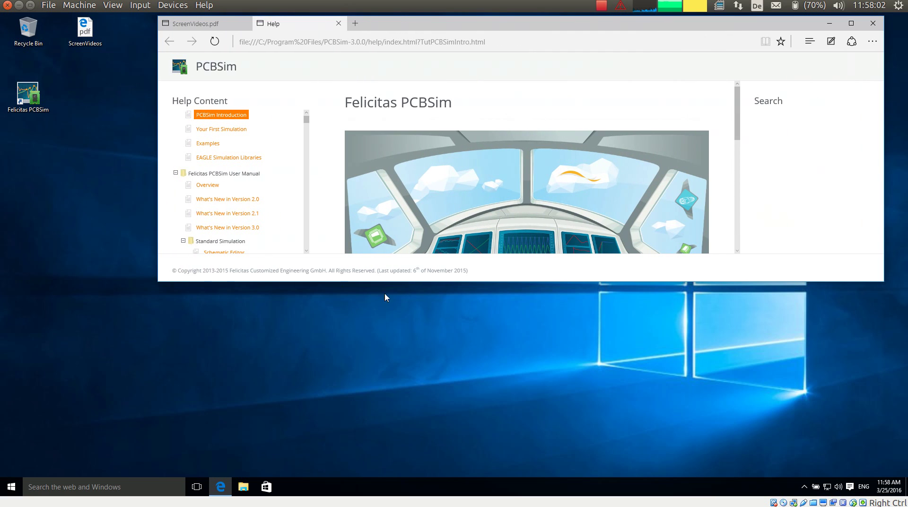
drag(453, 283, 444, 381)
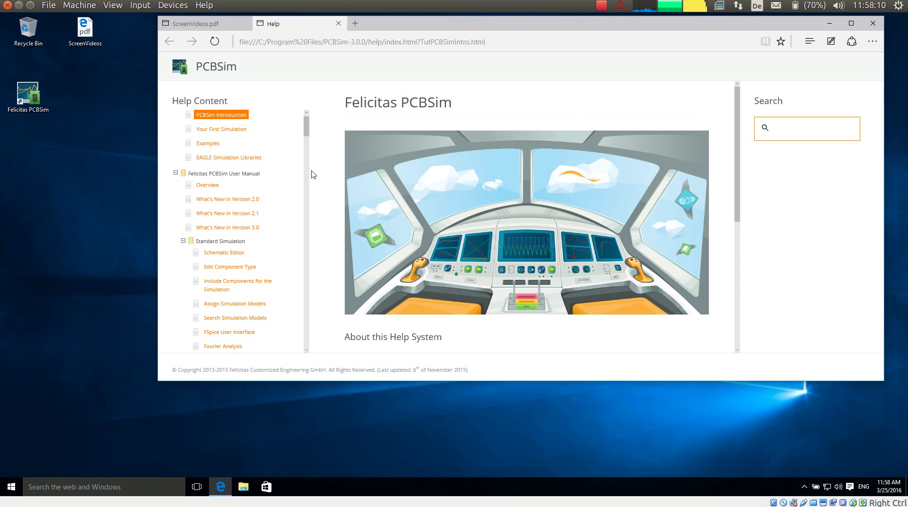
scroll(304, 178, down, 4)
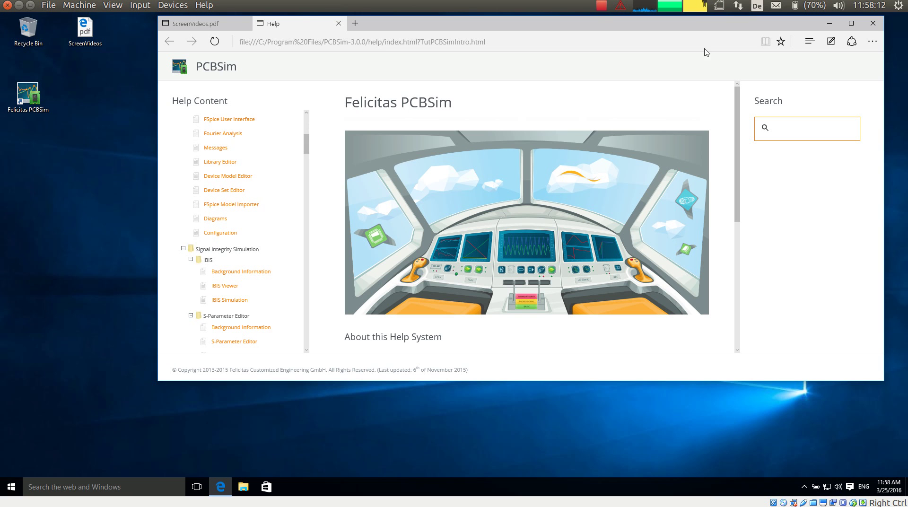
click(873, 23)
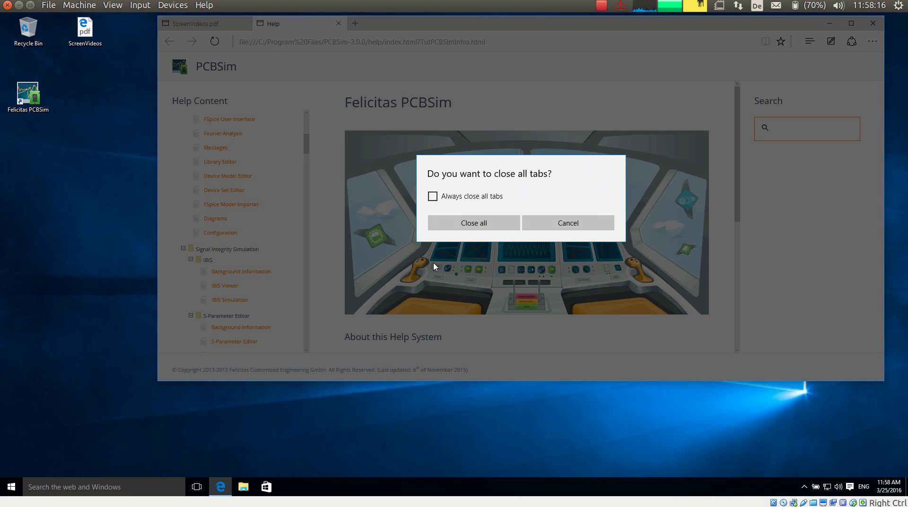
Close all Edge tabs, then launch EAGLE 7.5.0 via Start search 'eag' and create its projects directory.
click(467, 223)
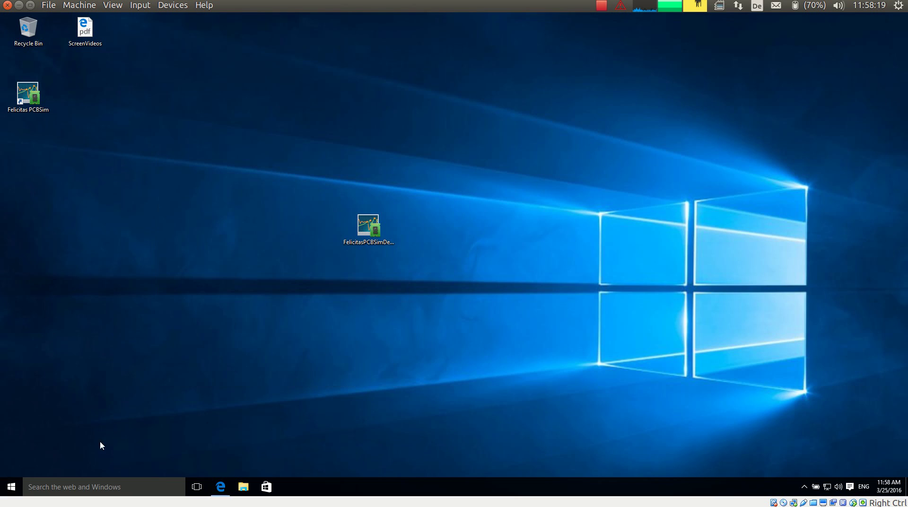
click(13, 488)
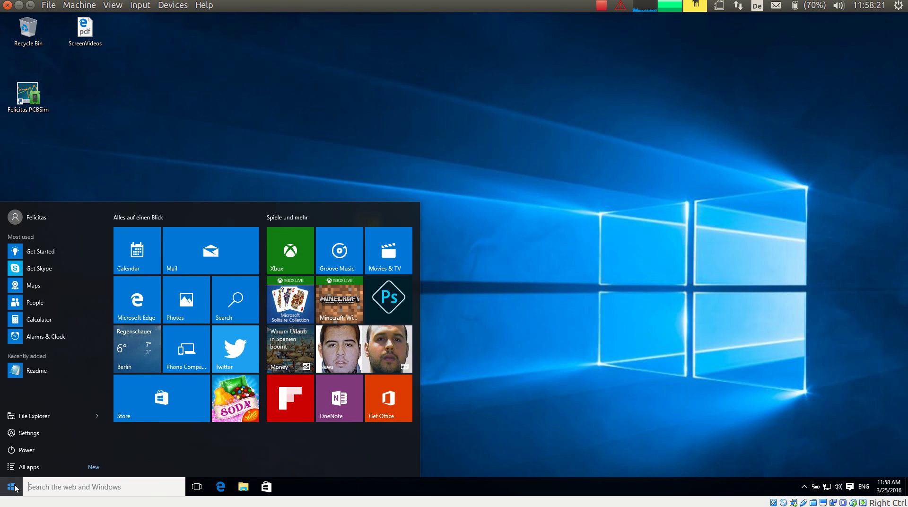
text(eag)
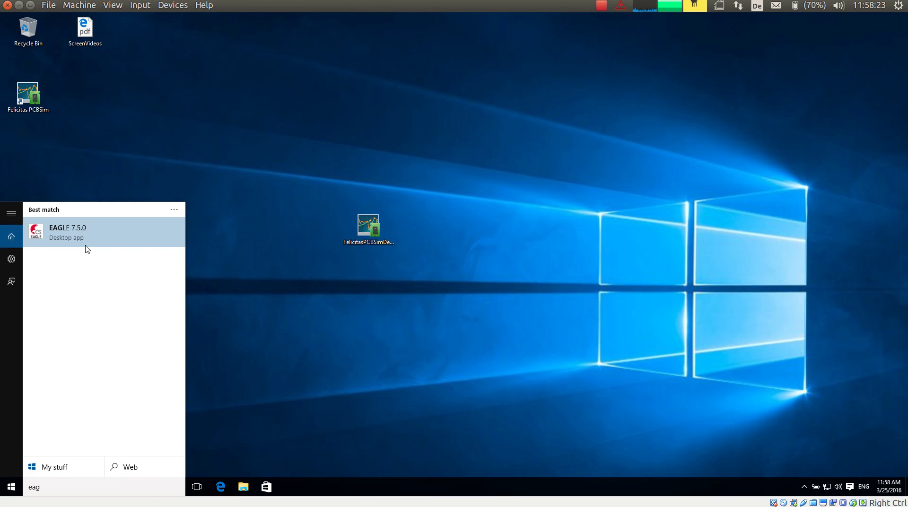
click(74, 234)
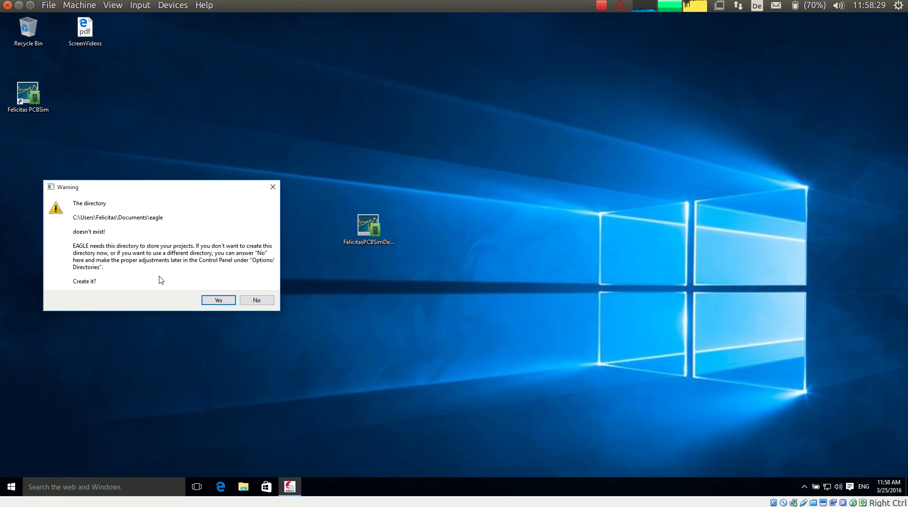
click(220, 300)
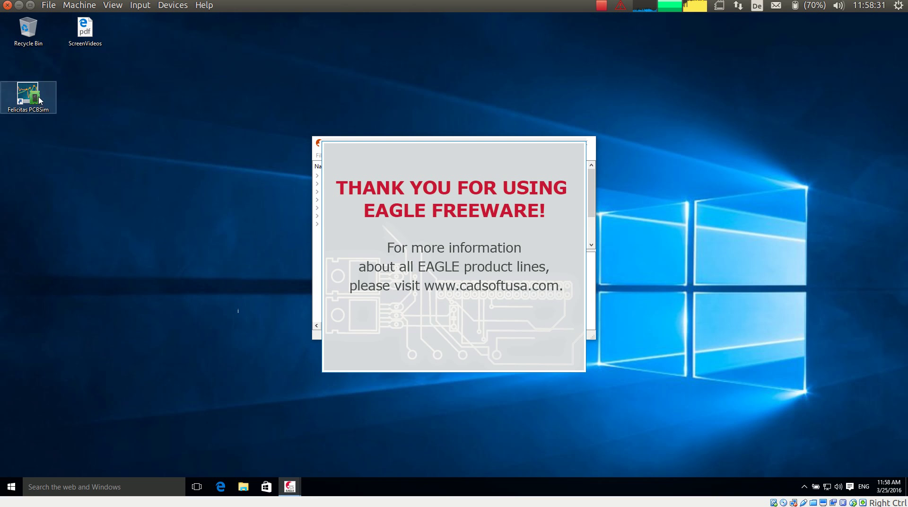
Start Felicitas PCBSim, dismiss the PCB prototype ad, and move the EAGLE Control Panel left.
double_click(28, 97)
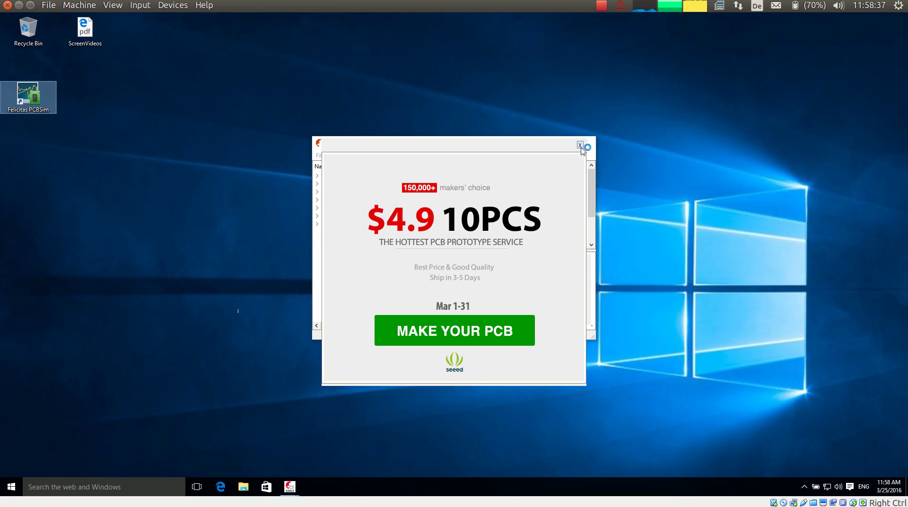
click(580, 145)
drag(514, 146, 5, 126)
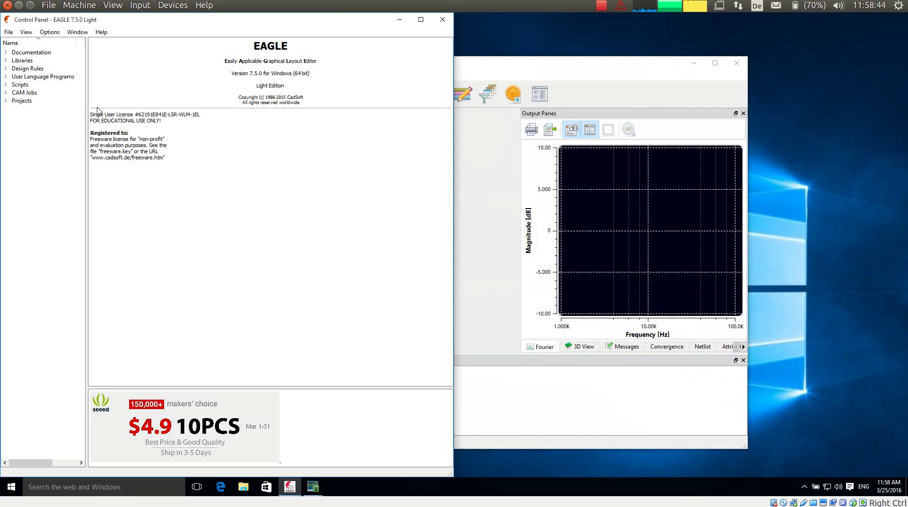
Dismiss PCBSim's demo licence notice and snap its window to the right half of the screen.
click(529, 72)
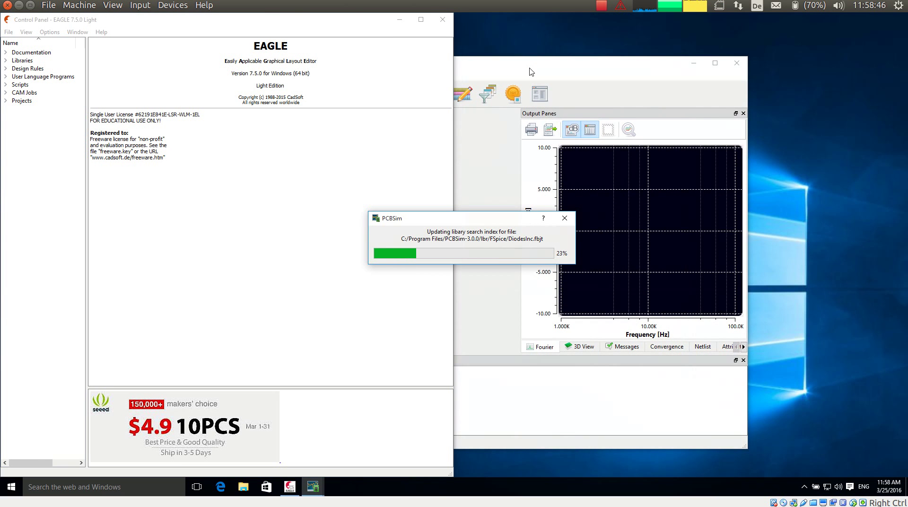
key(super+Right)
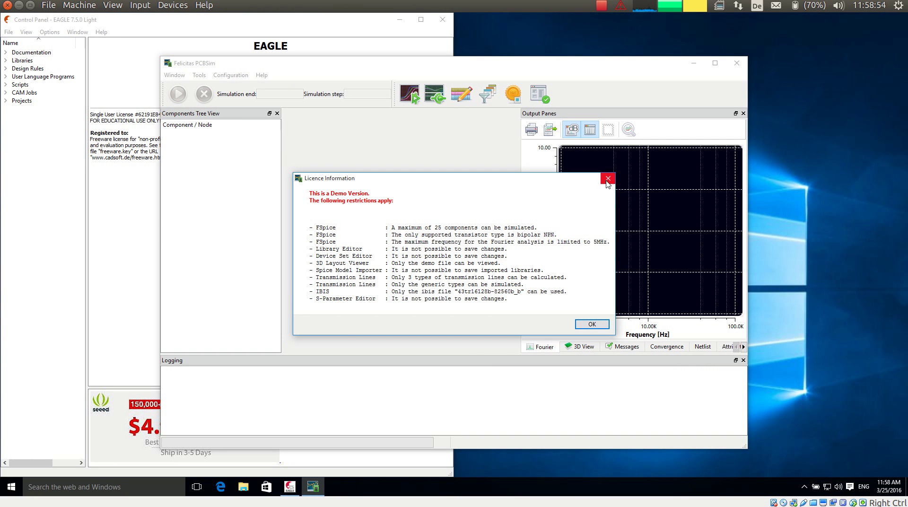
click(591, 325)
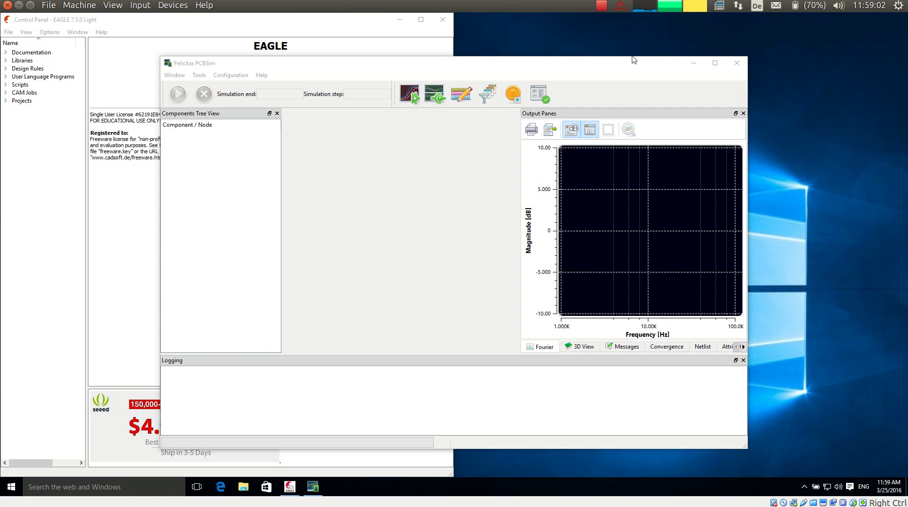
key(super)
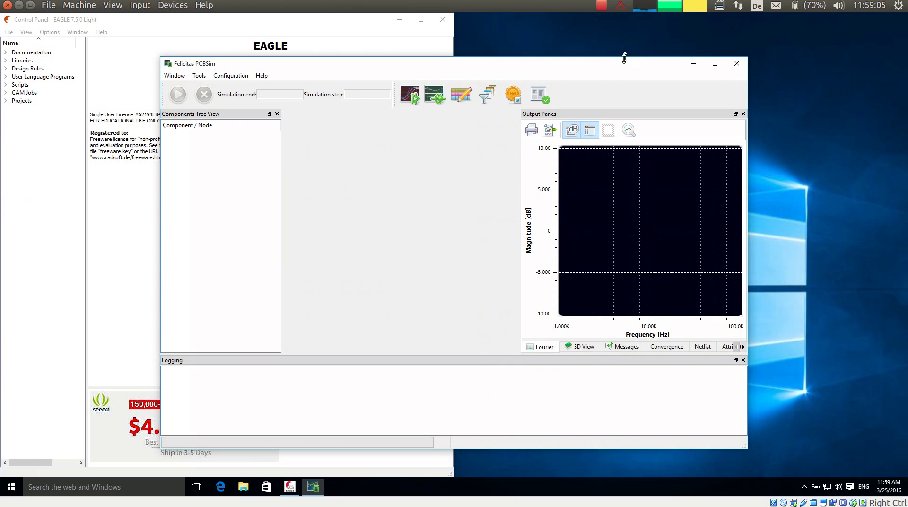
drag(624, 57, 624, 58)
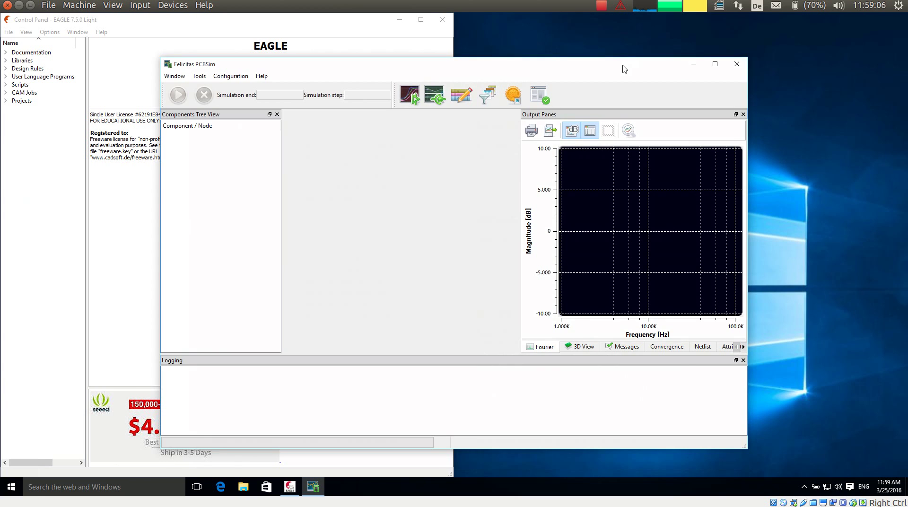
key(super+Right)
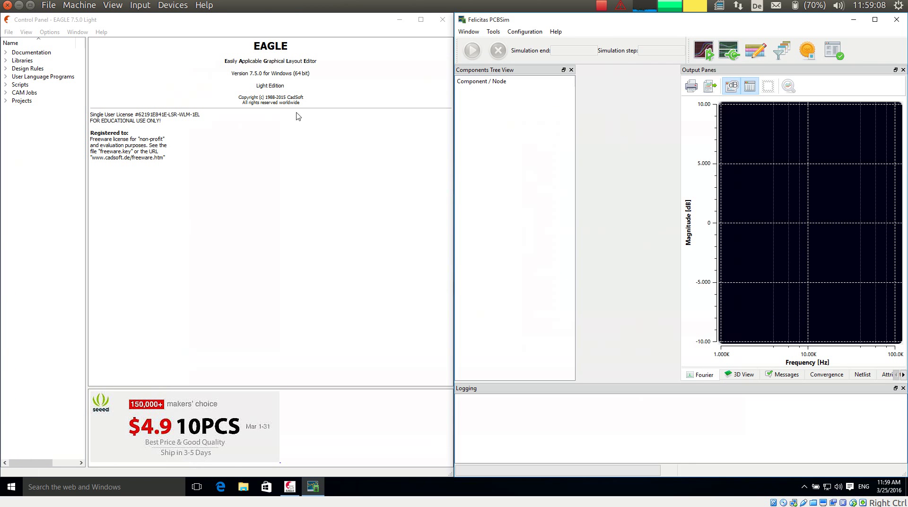
Open AC-Sweep.sch from Projects > examples > felicitas, then widen and heighten its schematic window.
click(6, 100)
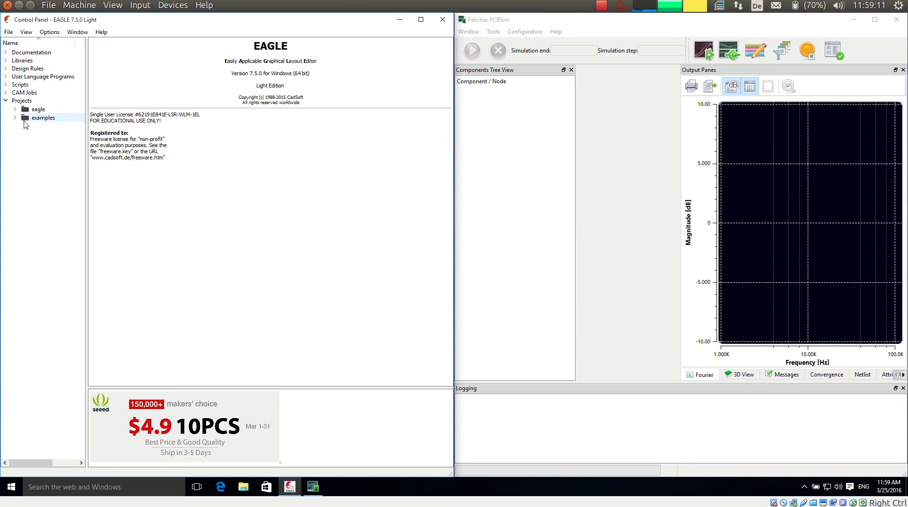
click(15, 117)
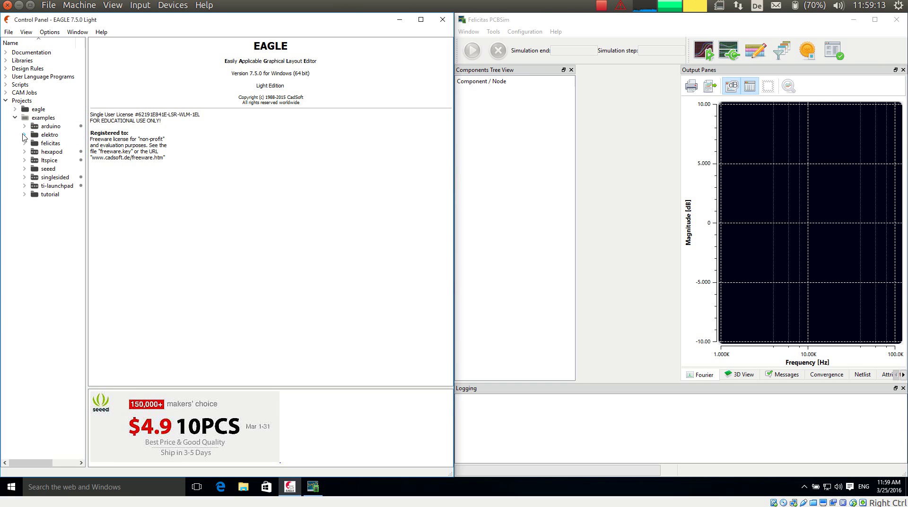
click(24, 143)
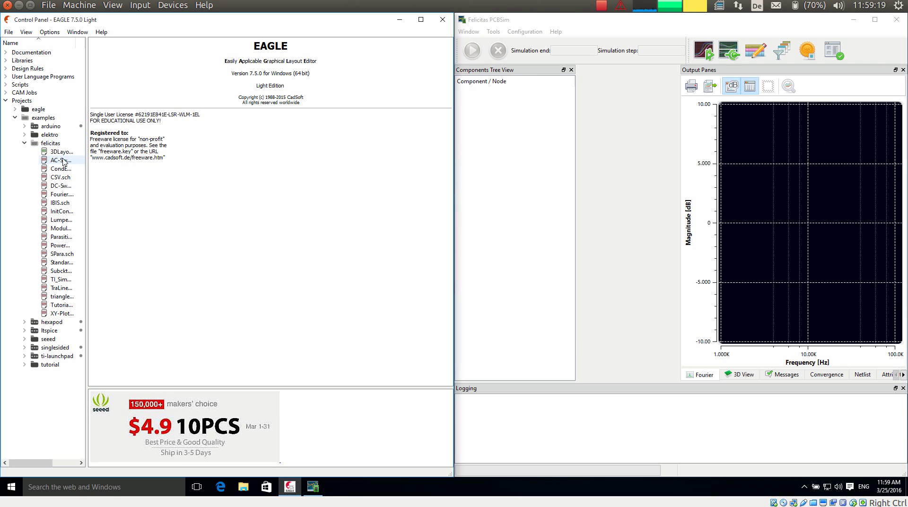
double_click(63, 160)
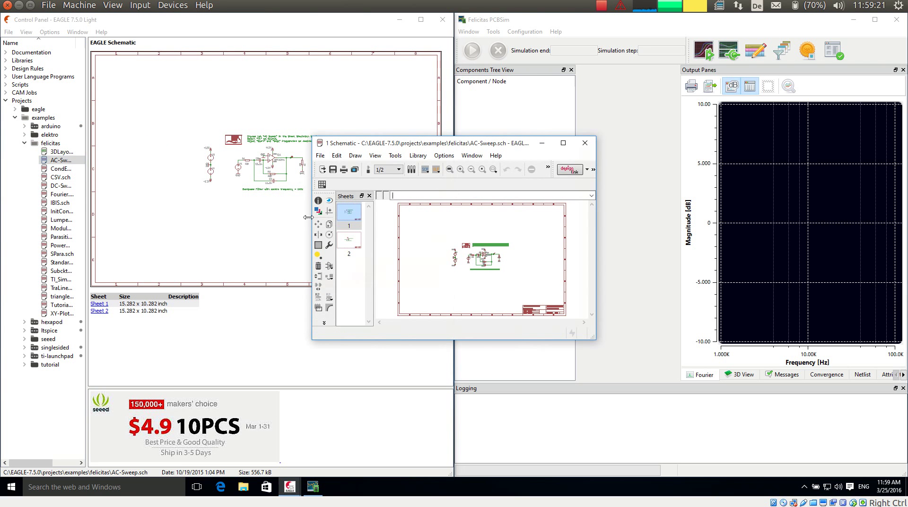
drag(311, 218, 105, 218)
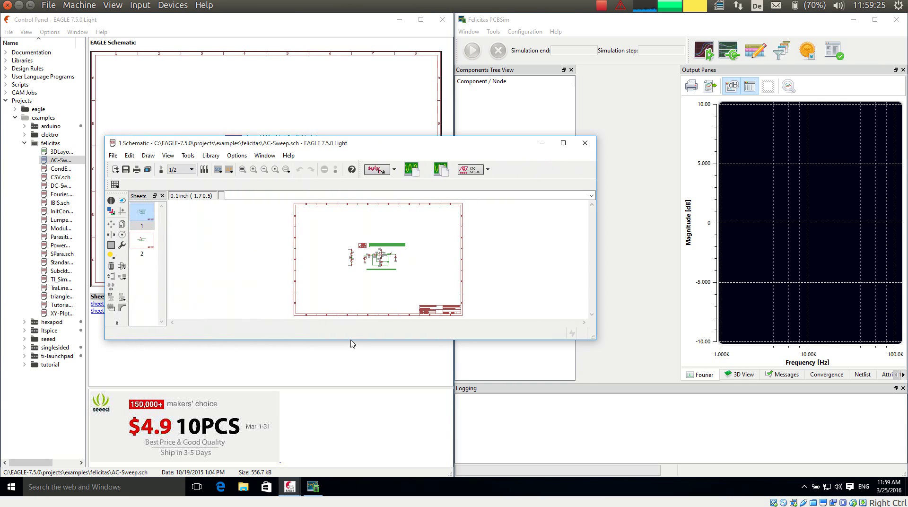
drag(351, 342, 350, 439)
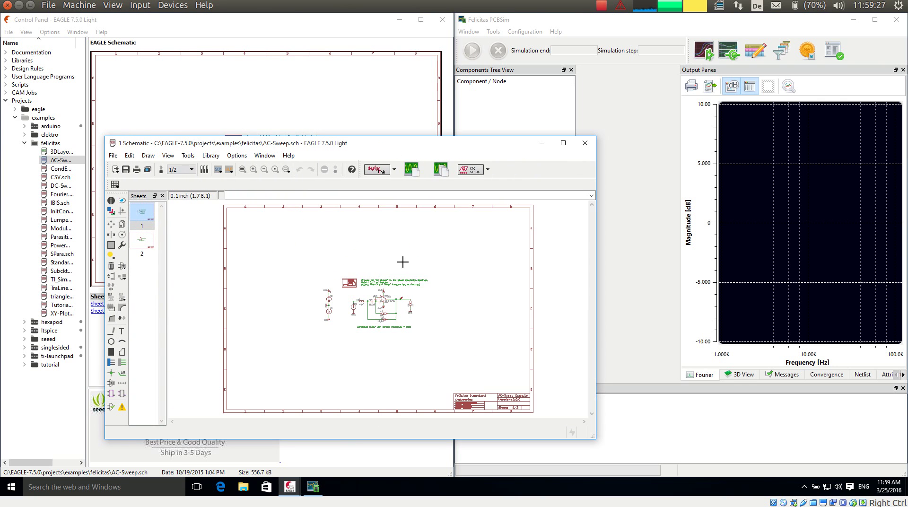